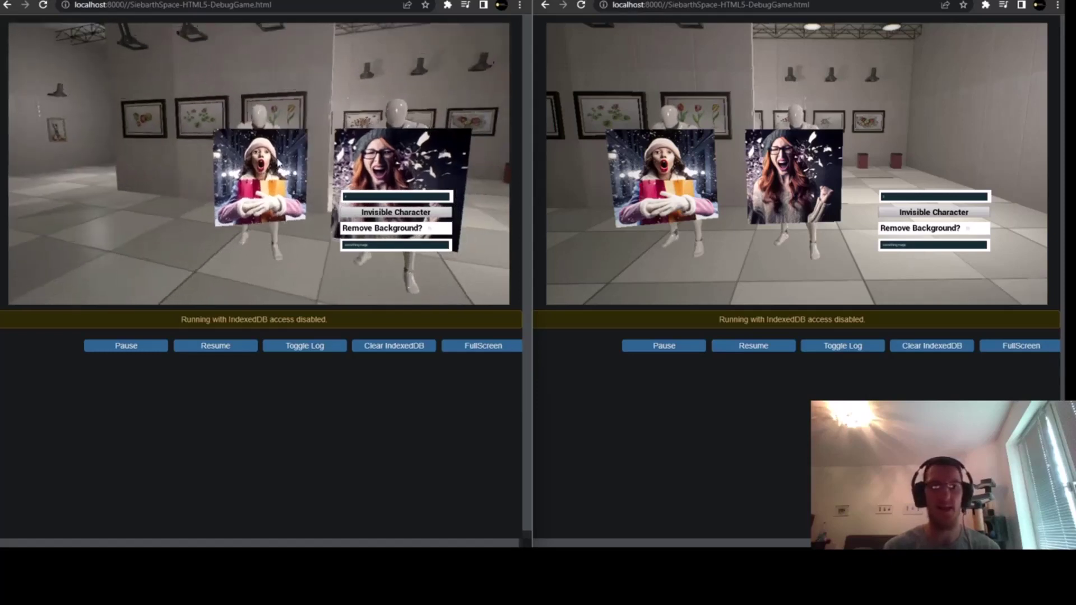
Step: Run the character carrying the gift picture through the gallery and back beside the other player, with its picture facing the camera
key(d)
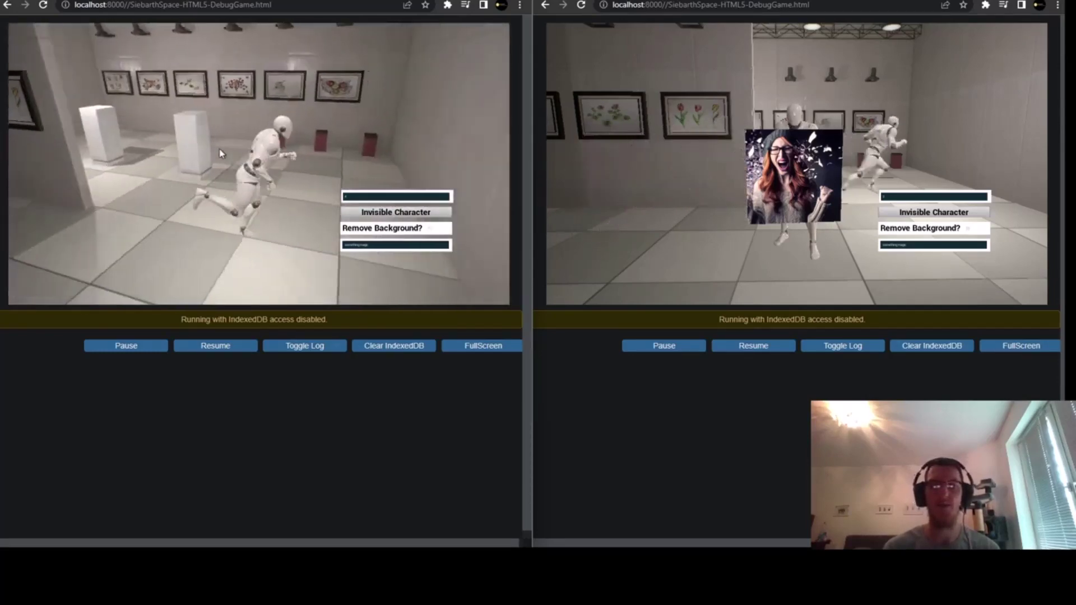
key(w)
key(a)
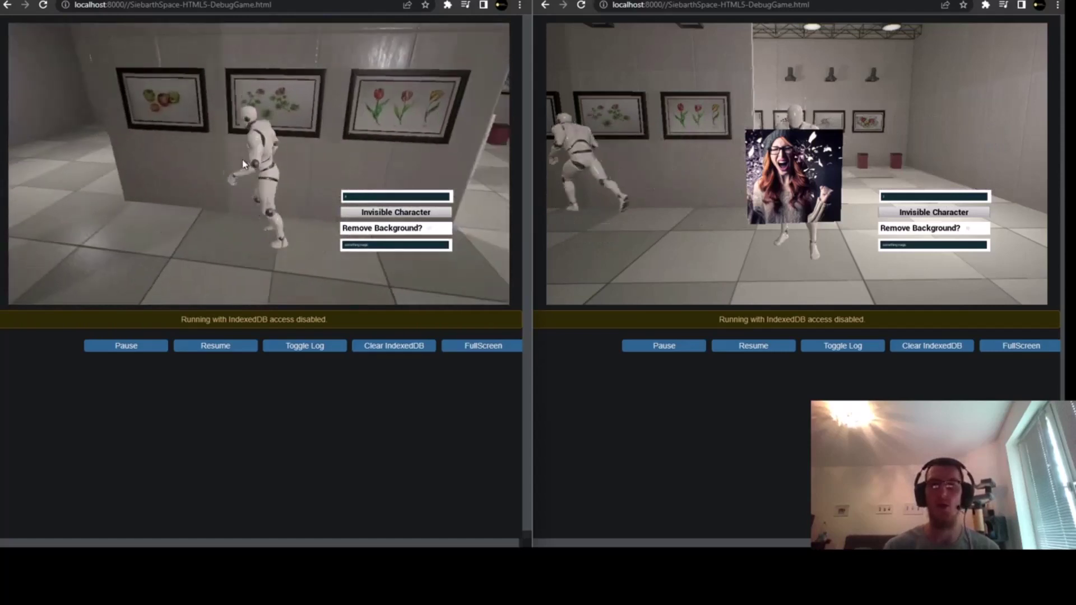
key(s)
key(d)
key(s)
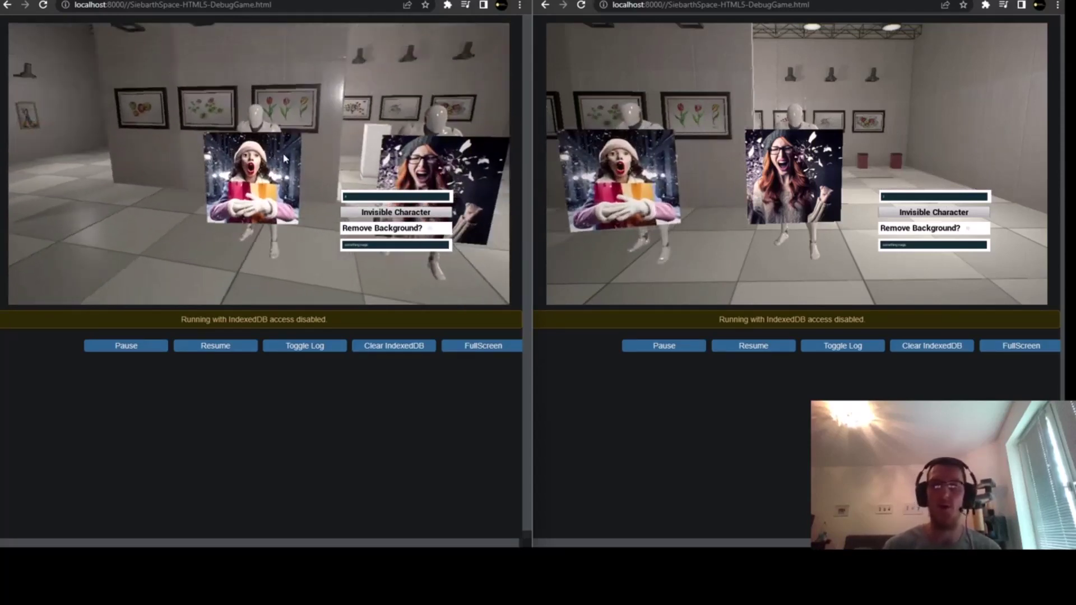
Step: In the second game window, run the character carrying the glasses-woman picture around the gallery repeatedly to check its movement in both clients
key(w)
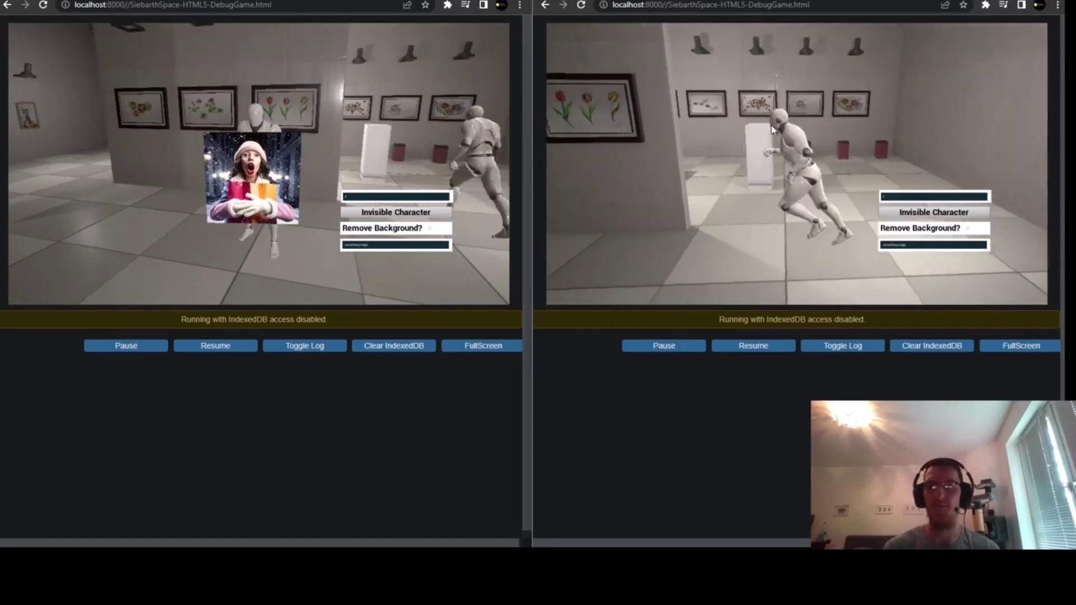
key(s)
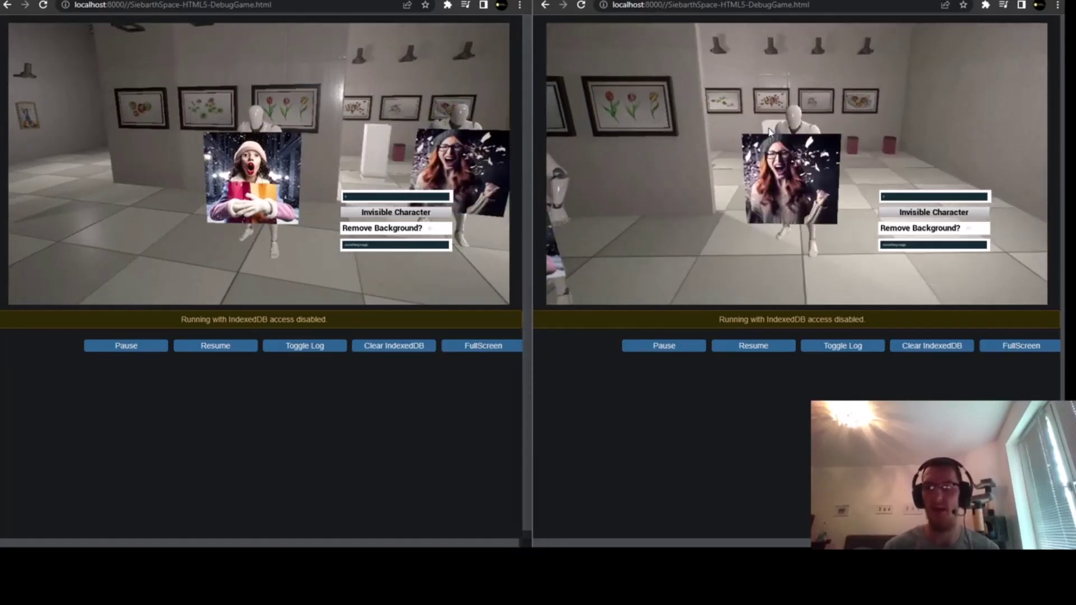
key(a)
key(s)
key(a)
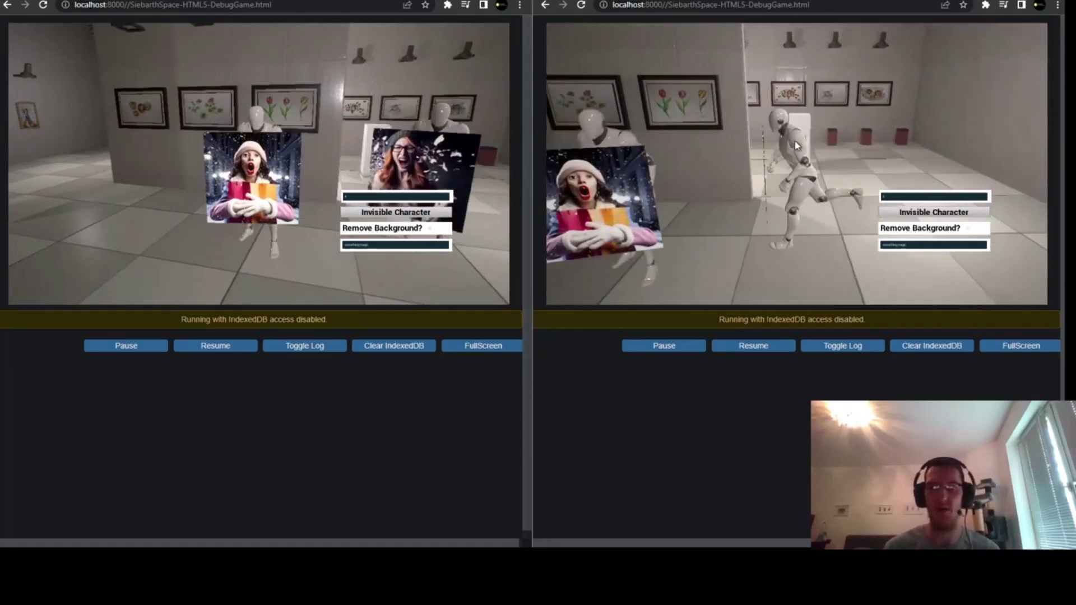
key(s)
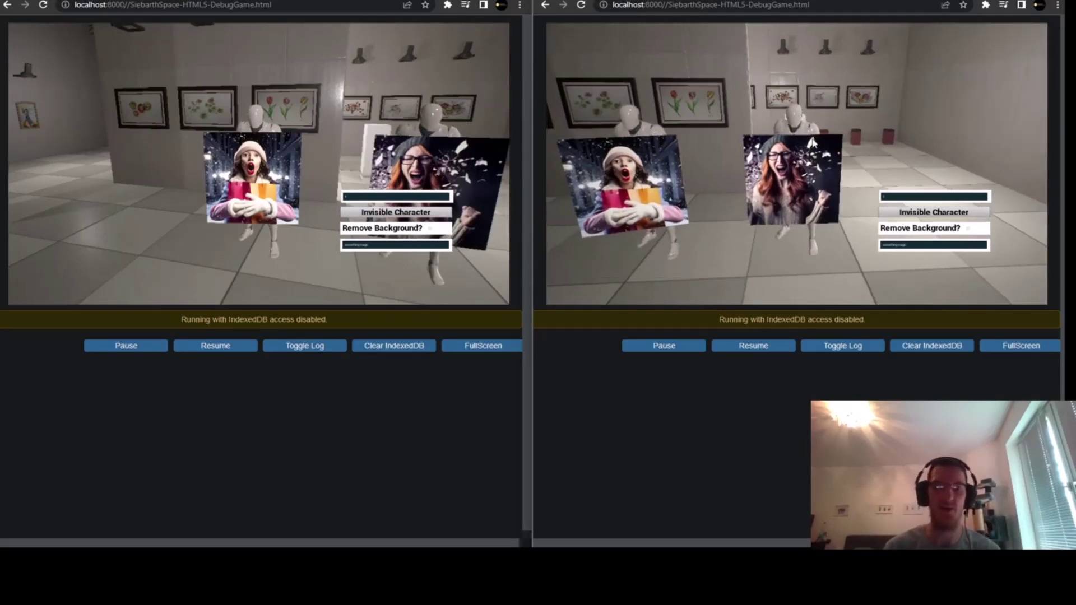
key(a)
key(d)
key(w)
key(a)
key(s)
key(d)
key(w)
key(a)
key(s)
mouse_move(820, 147)
mouse_down()
mouse_move(723, 147)
mouse_move(797, 153)
mouse_move(859, 142)
mouse_move(829, 137)
mouse_up()
key(w)
key(a)
key(w)
key(a)
key(s)
key(w)
key(a)
key(w)
key(s)
key(w)
key(s)
key(a)
key(s)
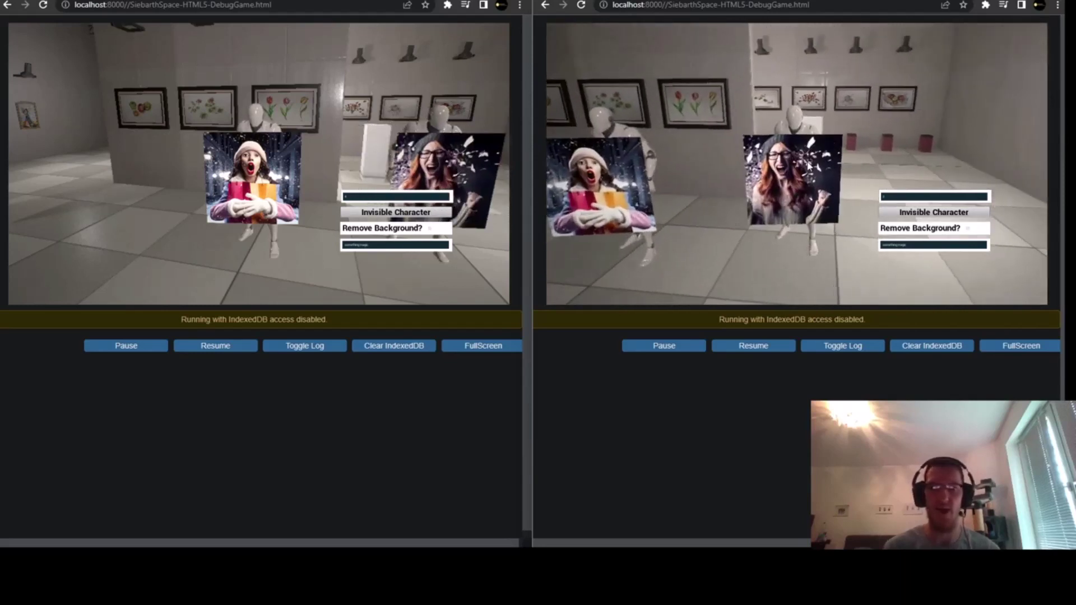
Step: Run the glasses-woman character across the opening near the white pedestal and turn it to face the camera
key(d)
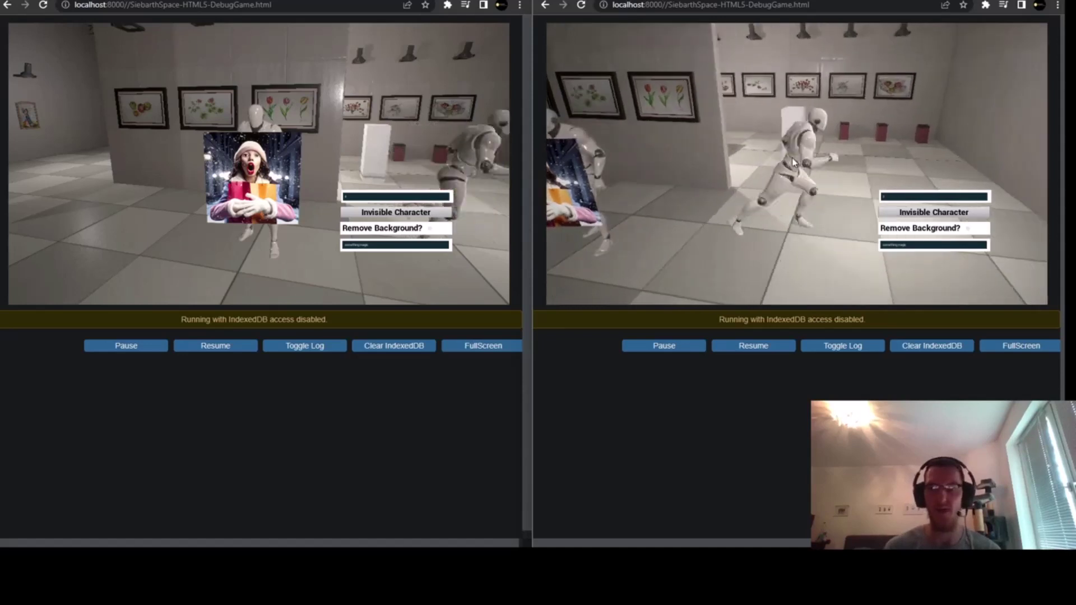
key(a)
key(w)
key(s)
key(s)
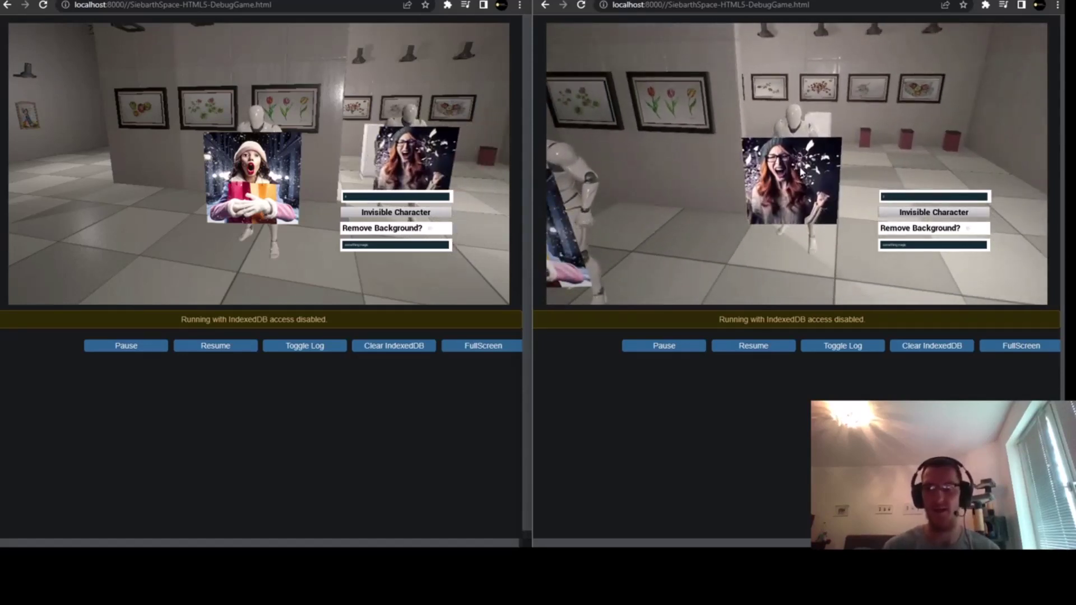
key(s)
key(d)
key(w)
key(s)
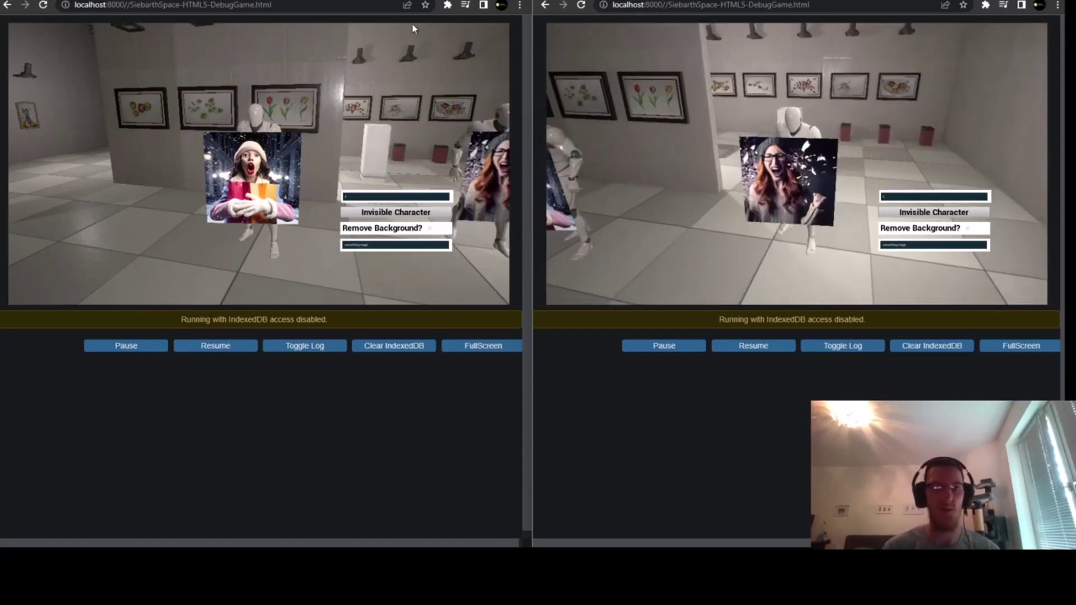
Step: Move the gift-picture client's browser window out of the side-by-side layout and run its character around near the tulip painting
drag(359, 5, 515, 26)
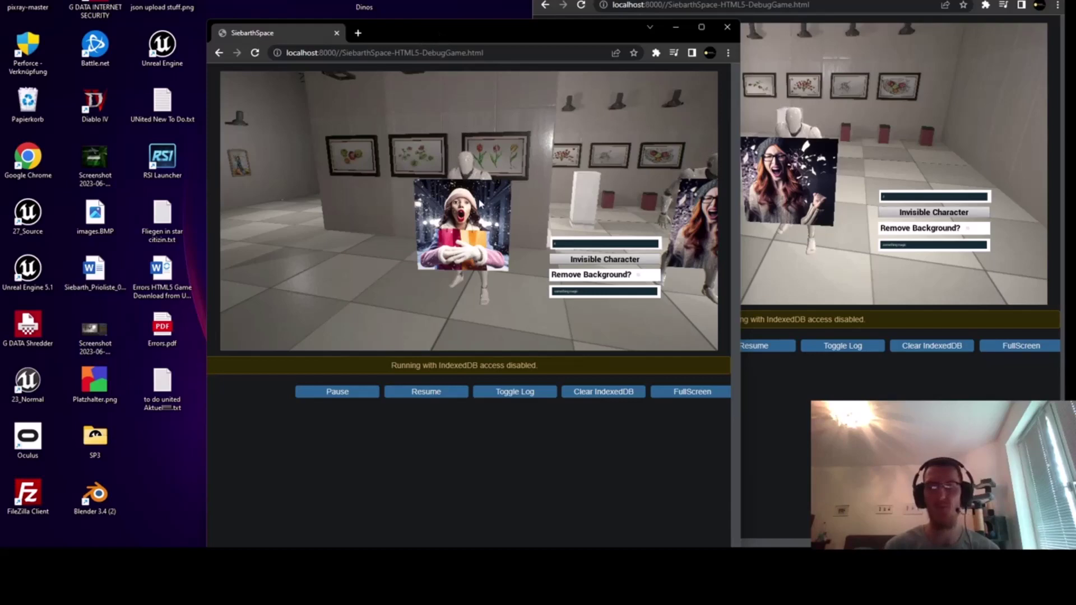
key(d)
key(w)
key(a)
key(d)
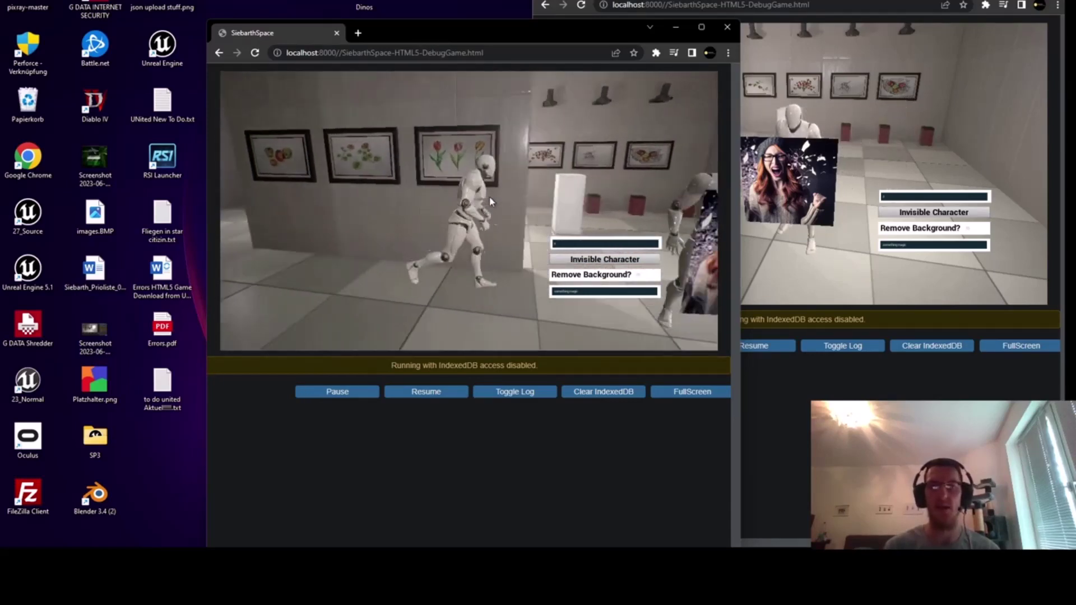
key(s)
key(w)
key(a)
key(s)
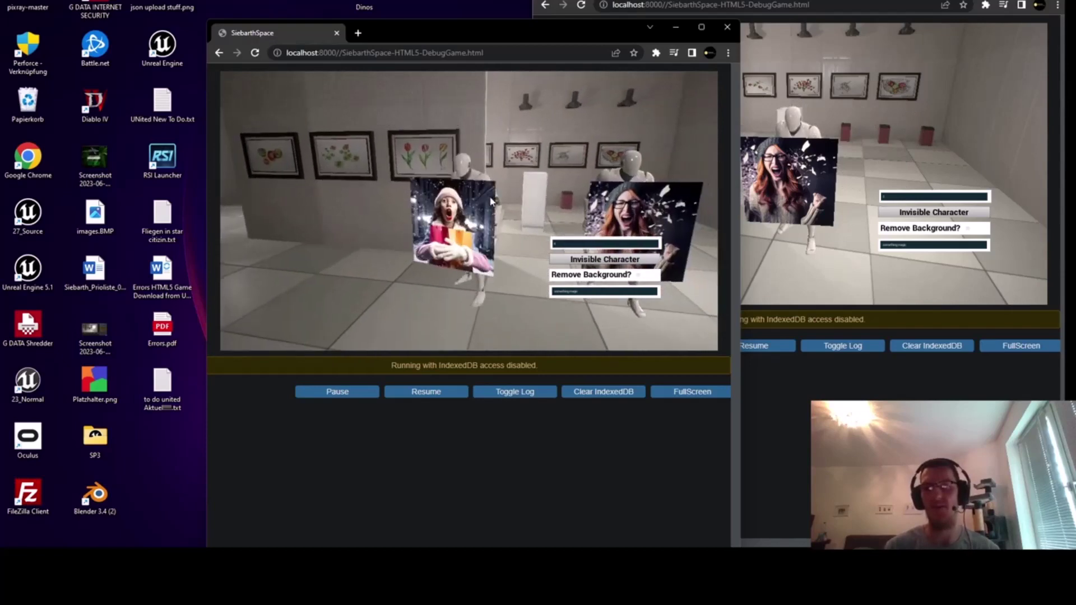
key(s)
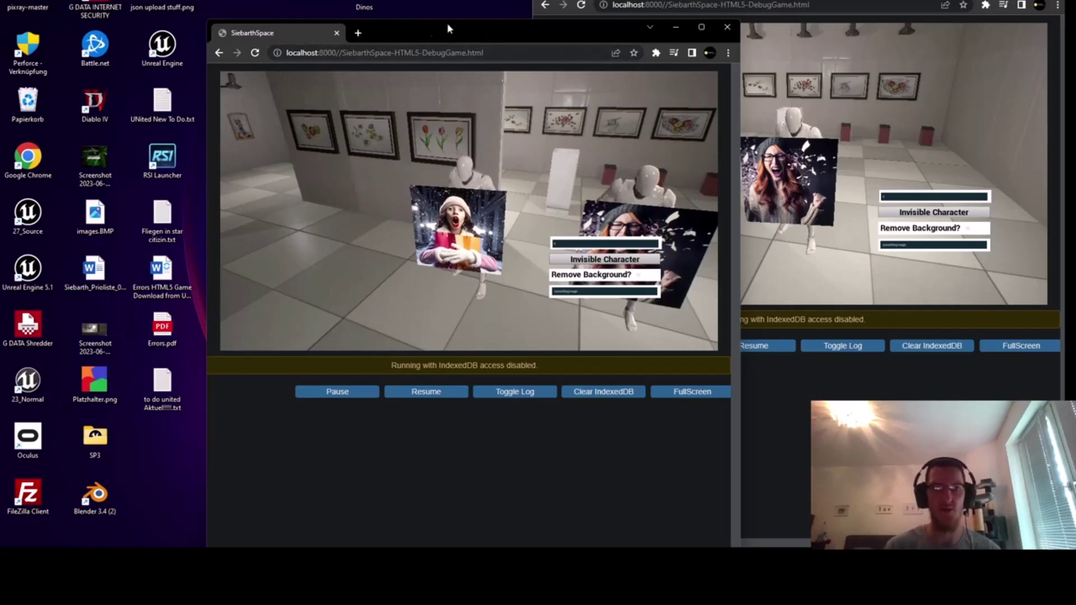
Step: Restore the side-by-side window layout and run the gift-picture character along the painting wall and back
drag(453, 33, 1, 112)
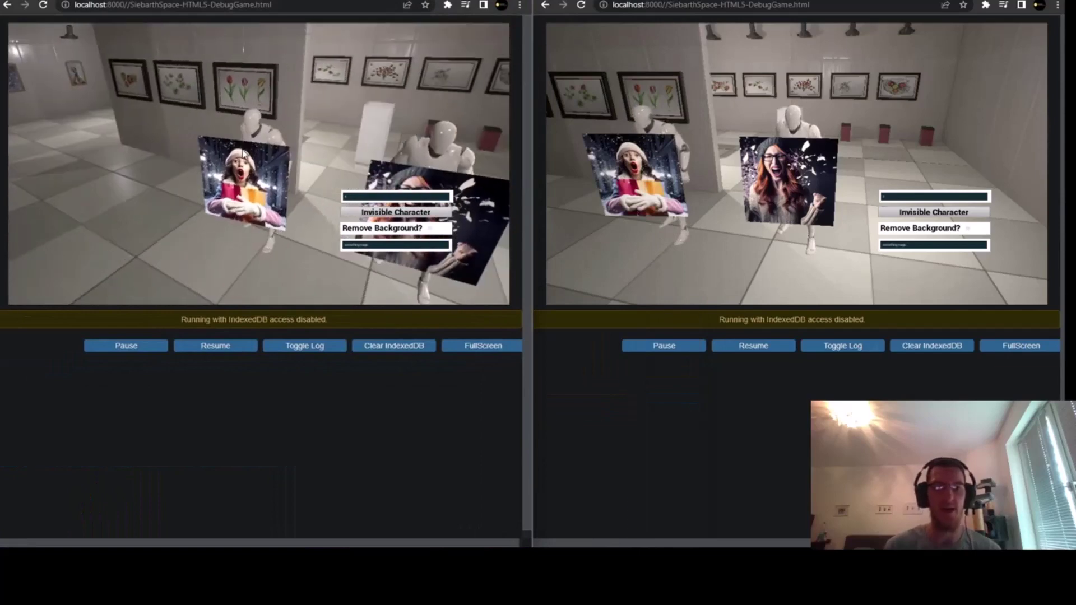
key(a)
key(d)
key(s)
key(w)
key(a)
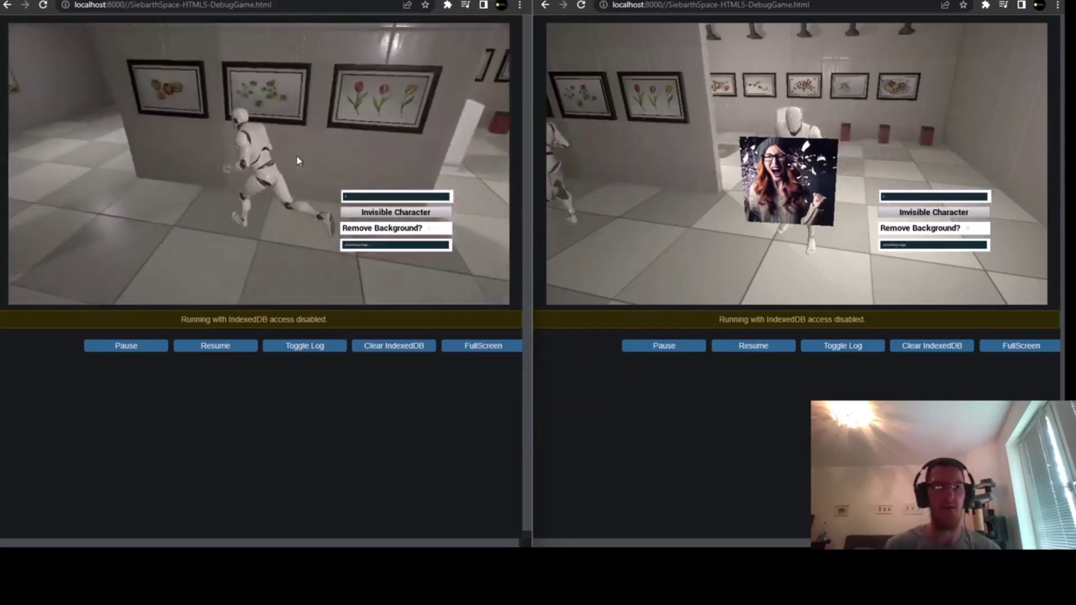
key(d)
key(s)
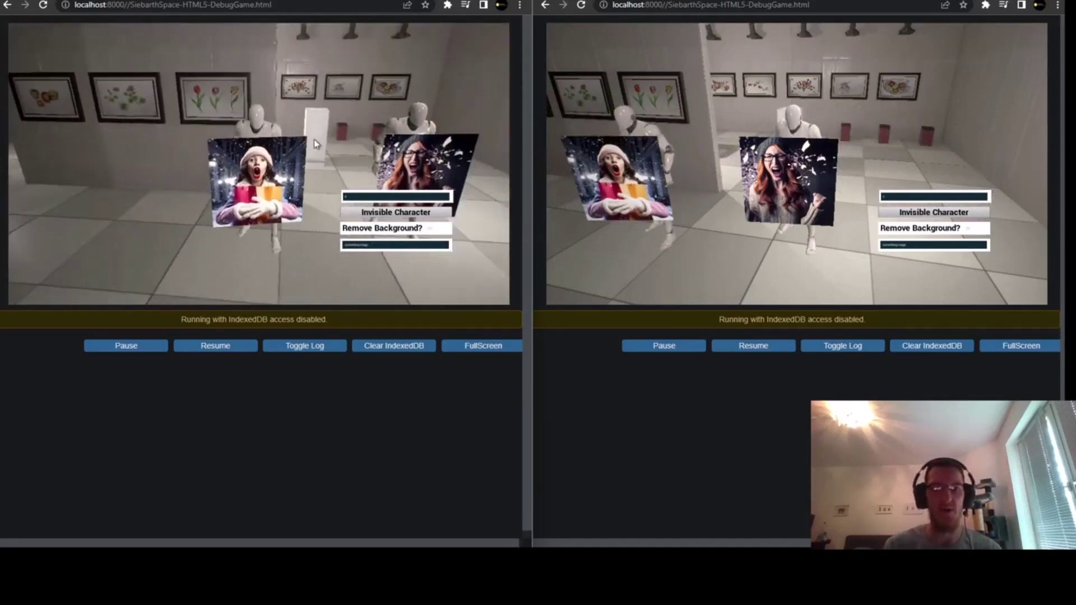
Step: Run the gift-picture character past the wall corner and into the back room with the pedestals, and return to the painting wall
key(w)
key(d)
key(a)
key(w)
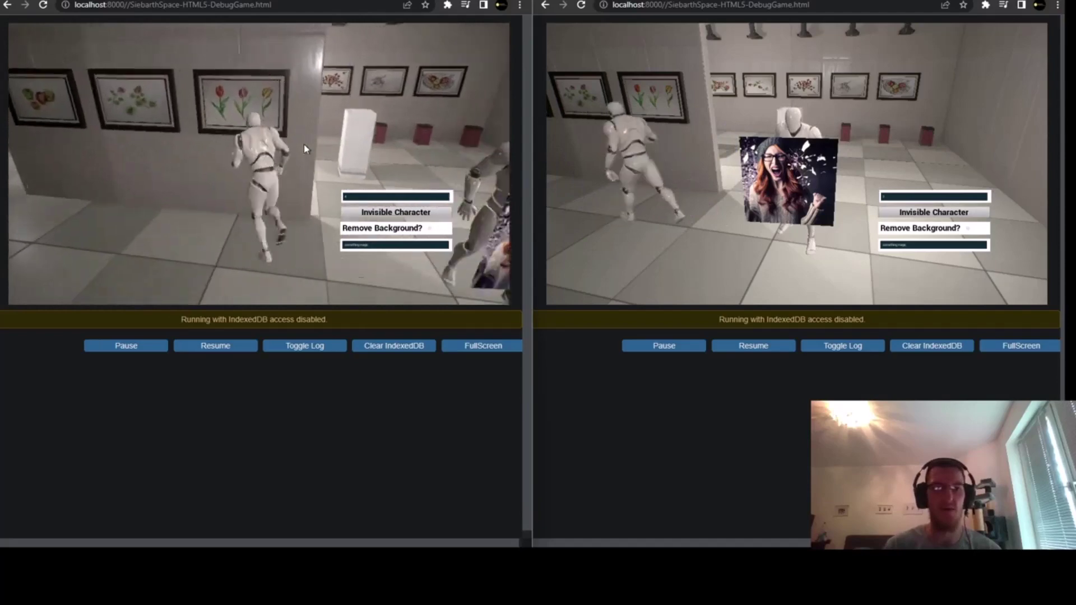
key(s)
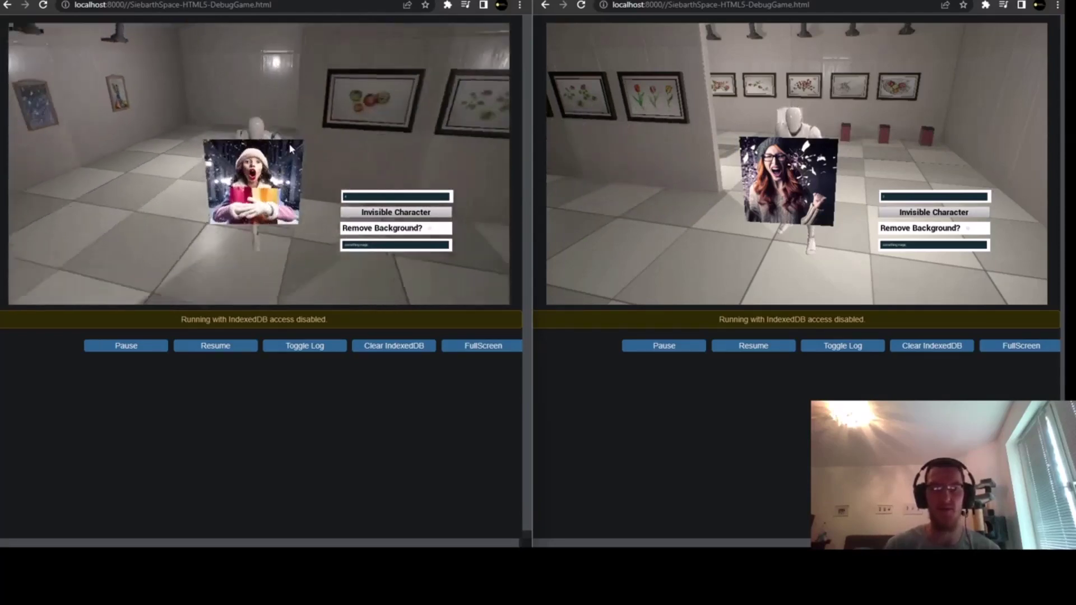
key(d)
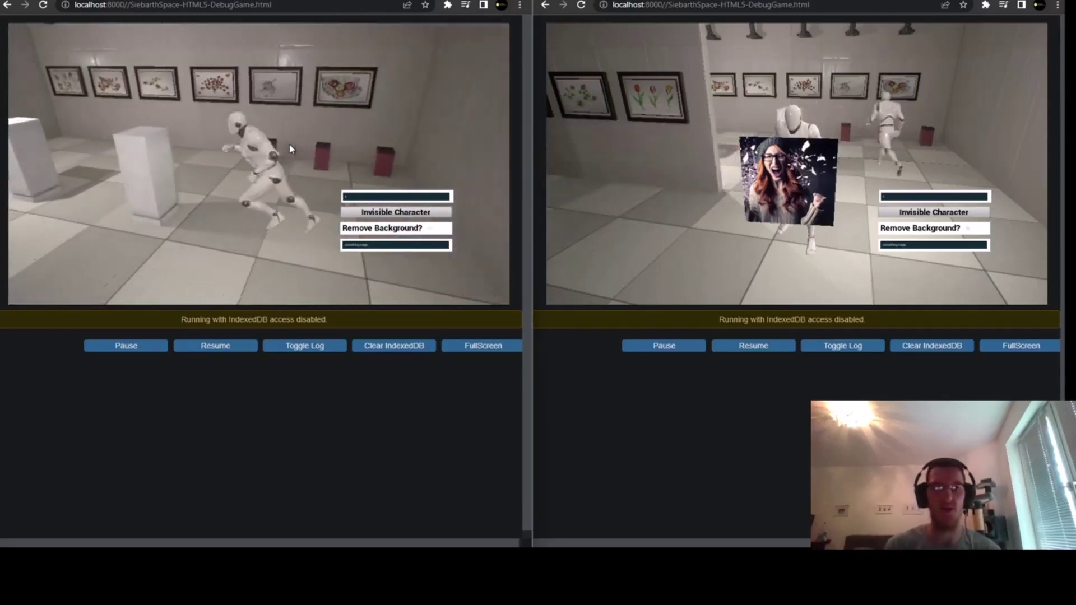
key(a)
key(s)
key(a)
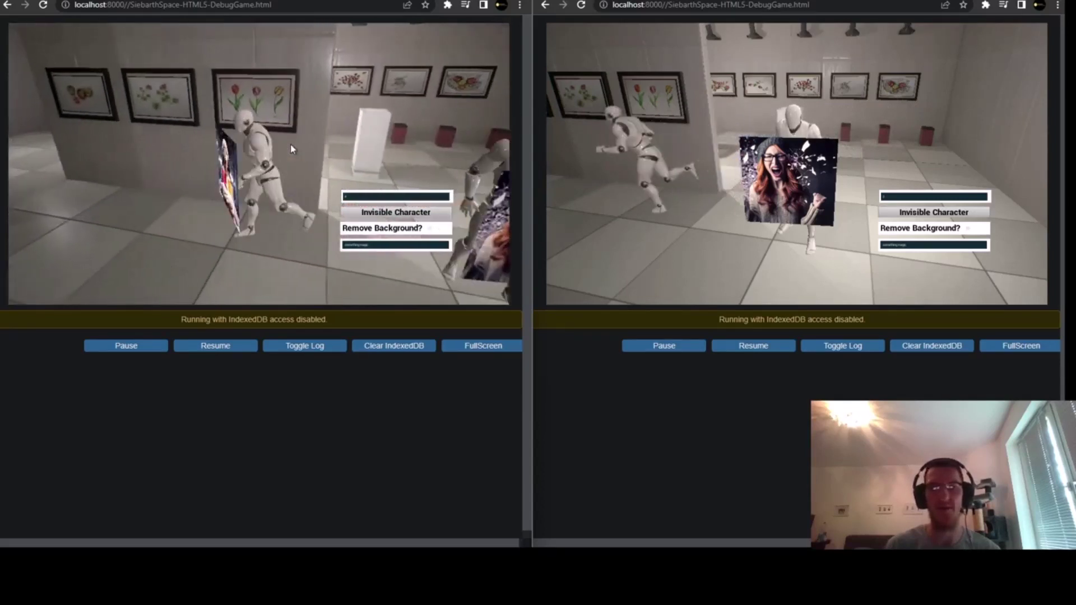
key(s)
Step: Run the gift-picture character around the apple painting's corner and back along the wall to check its movement in the other client
drag(301, 157, 274, 146)
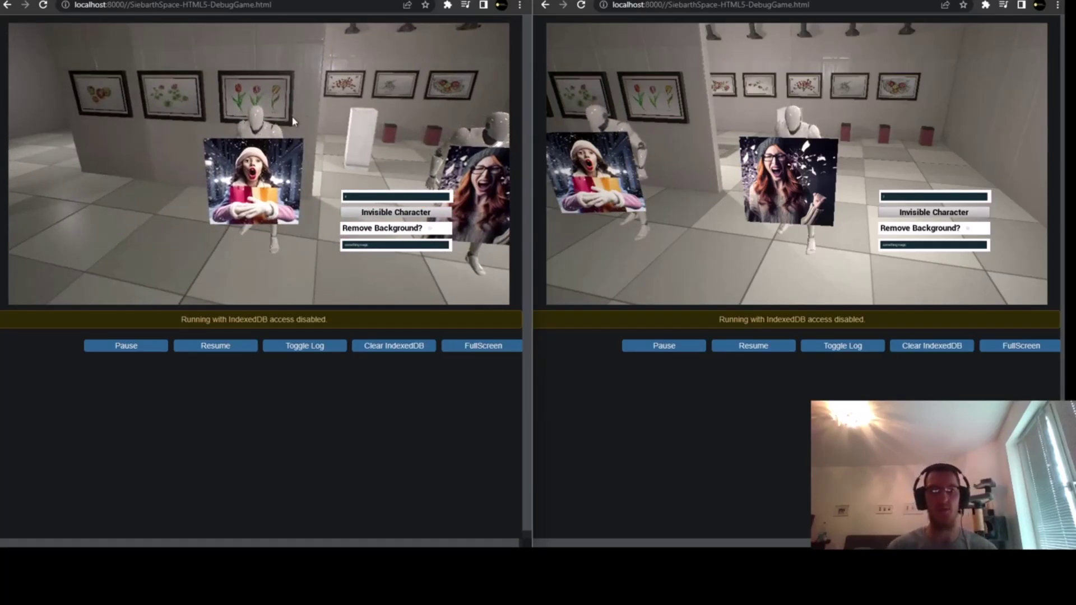
key(a)
mouse_move(274, 145)
mouse_down()
mouse_move(149, 151)
mouse_move(283, 140)
mouse_up()
key(d)
key(s)
key(a)
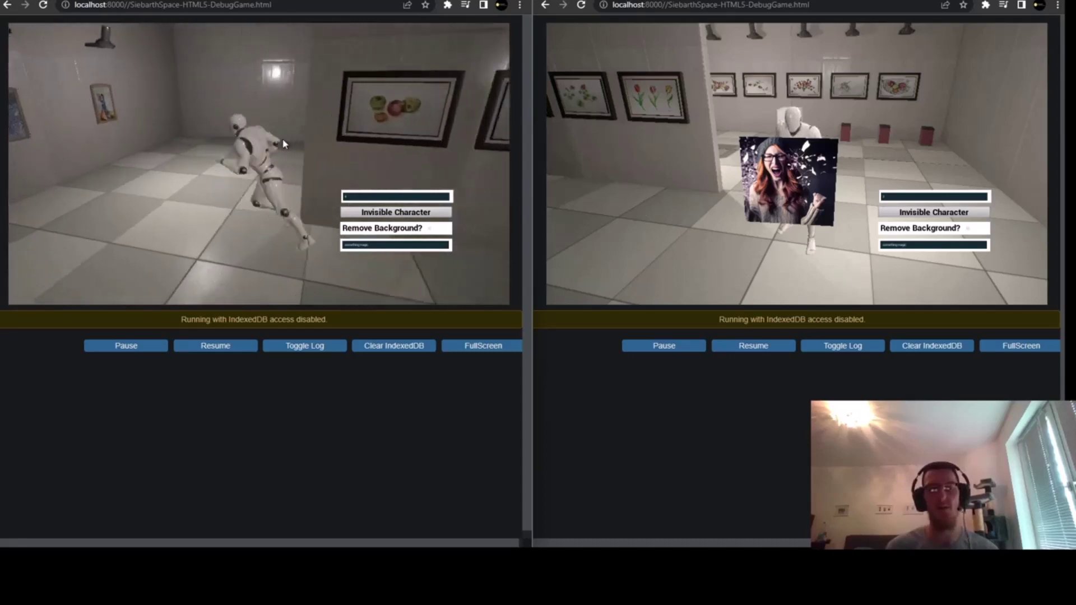
key(w)
key(s)
key(d)
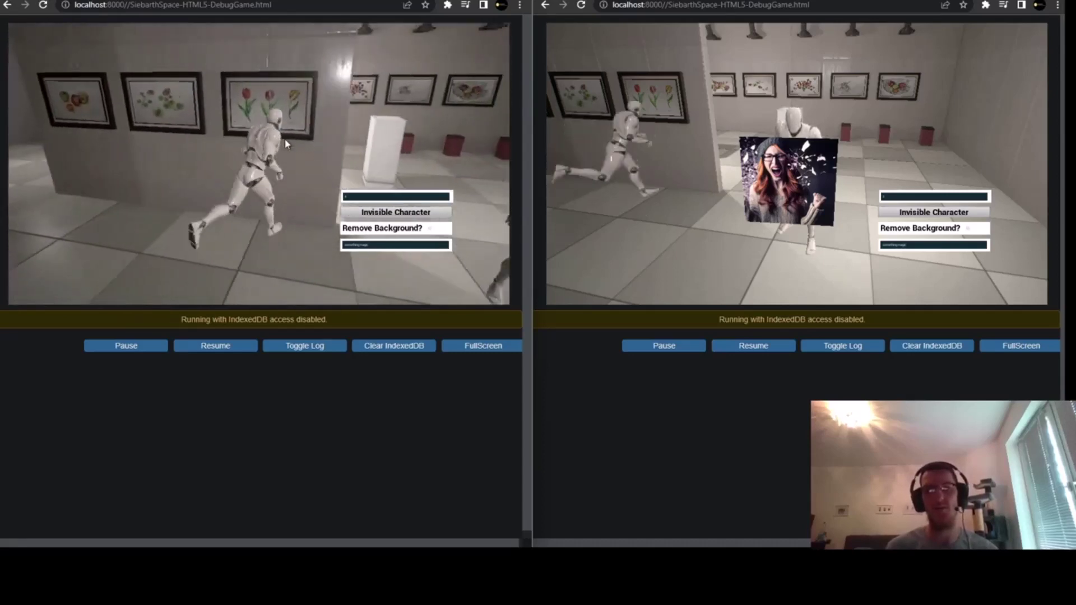
key(s)
key(a)
key(s)
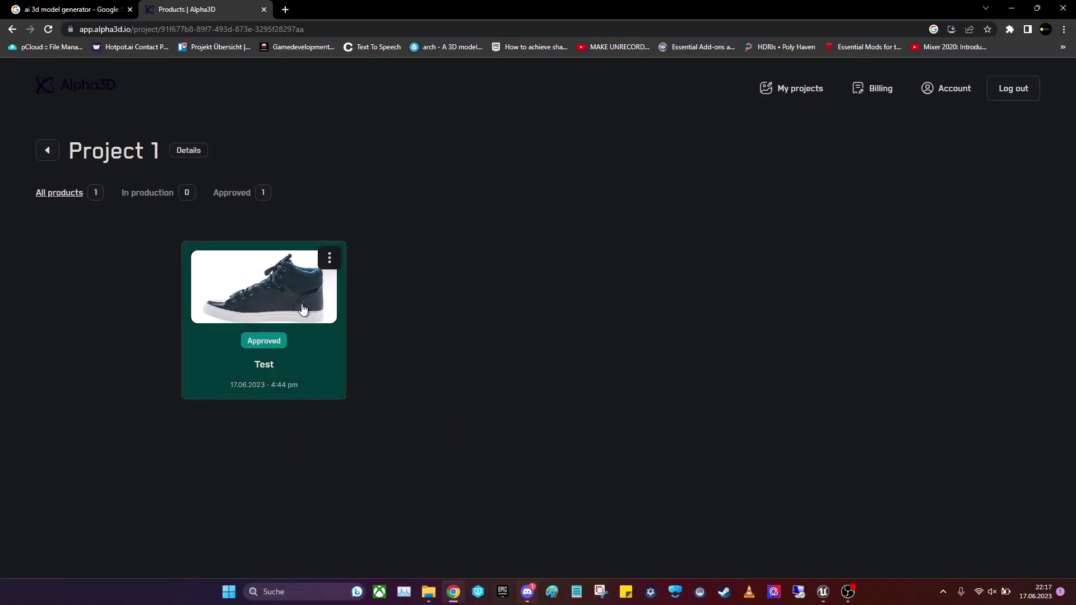
Step: Open the approved Test product in the Alpha3D project and examine its generated 3D shoe model from several angles
click(292, 303)
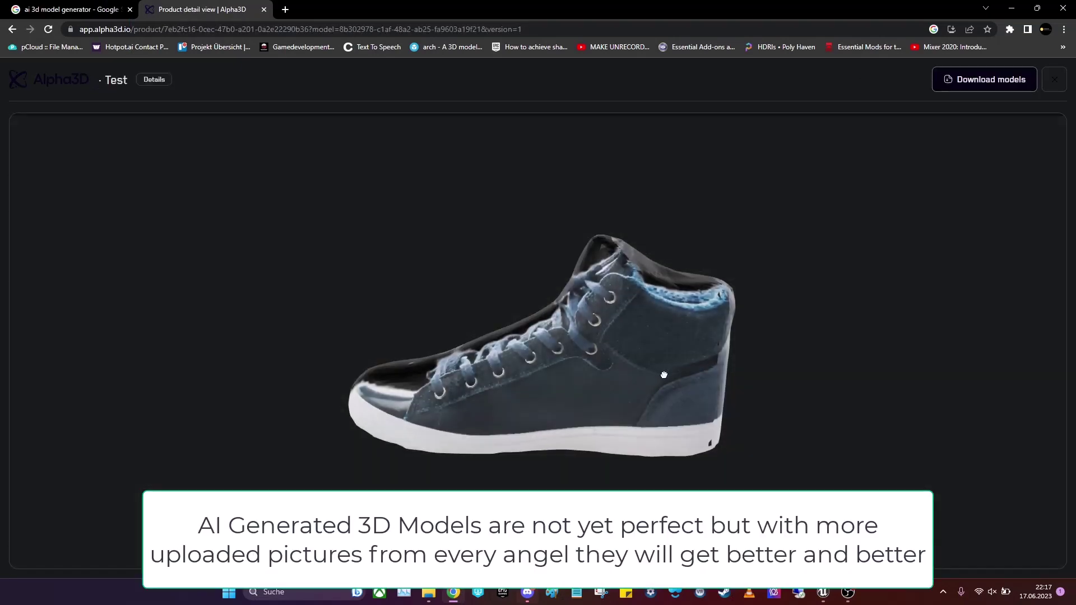
drag(656, 344, 582, 344)
drag(514, 323, 491, 407)
drag(449, 351, 585, 386)
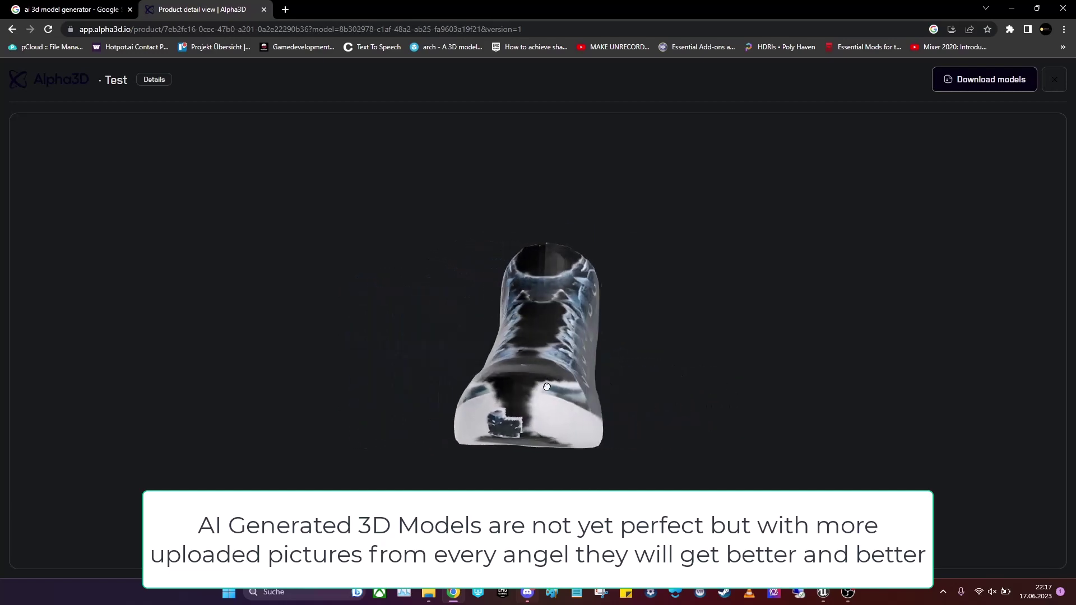